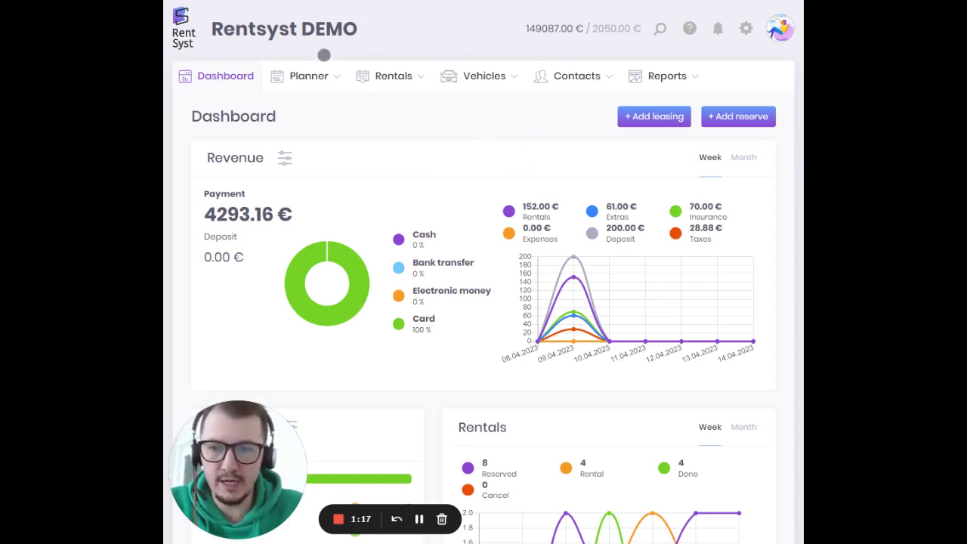
Step: Enlarge the dashboard to about 133% so the navigation collapses into a hamburger menu
key("ctrl+0")
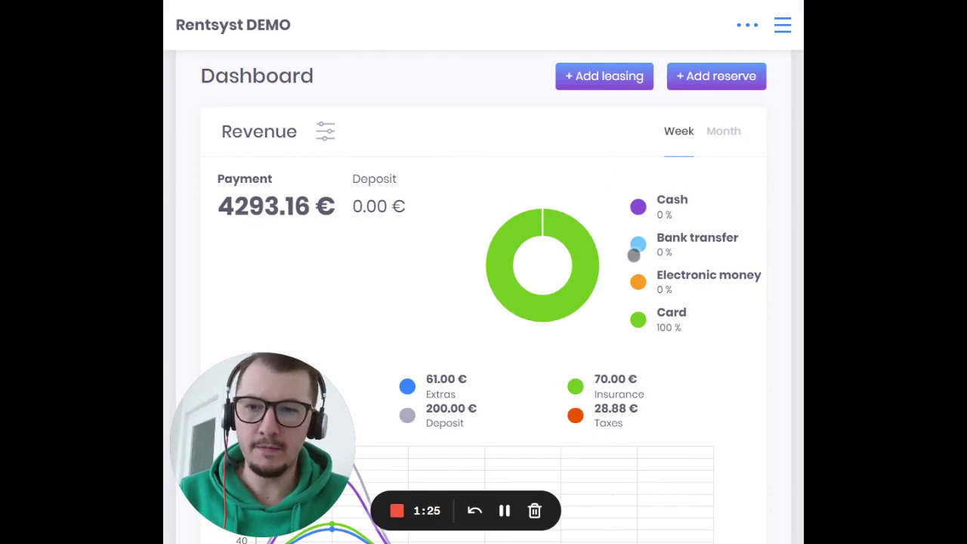
Step: Review the Revenue, Rentals and Park status cards, then narrow the dashboard to phone width
scroll(686, 295, "down", 3)
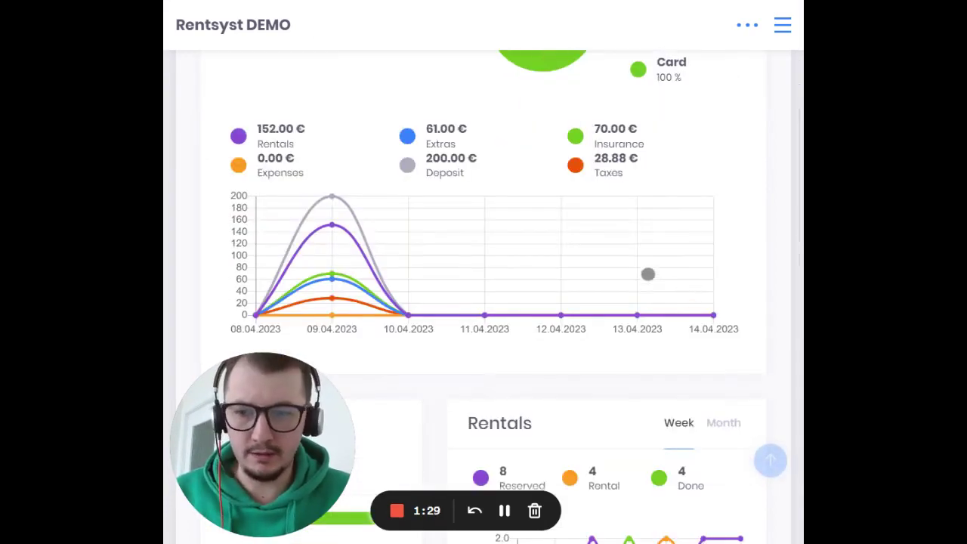
scroll(660, 250, "down", 5)
scroll(658, 276, "down", 2)
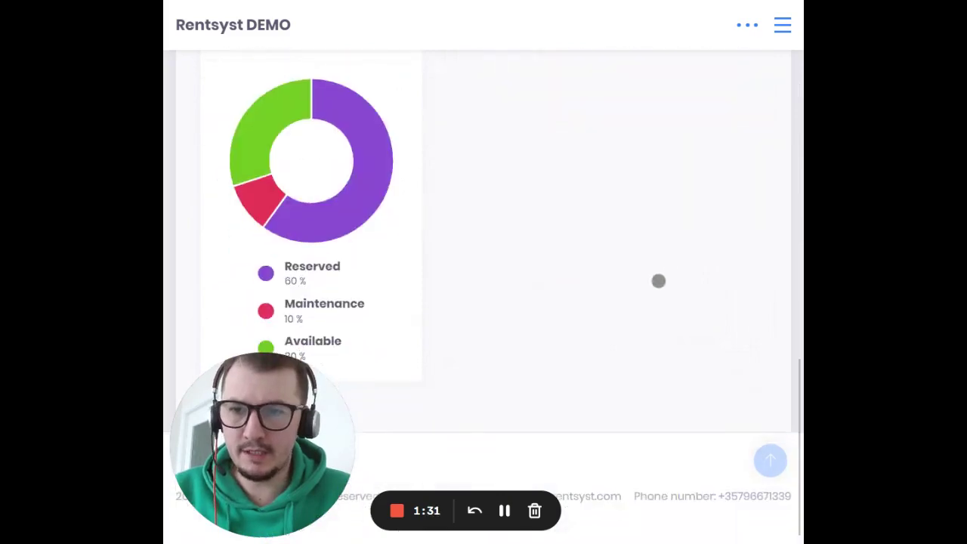
scroll(658, 281, "up", 8)
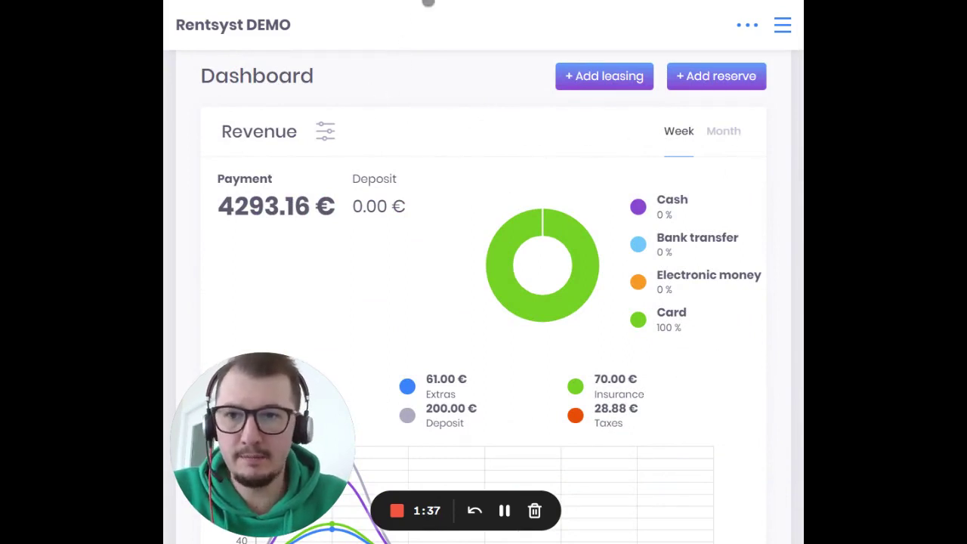
left_click(427, 2)
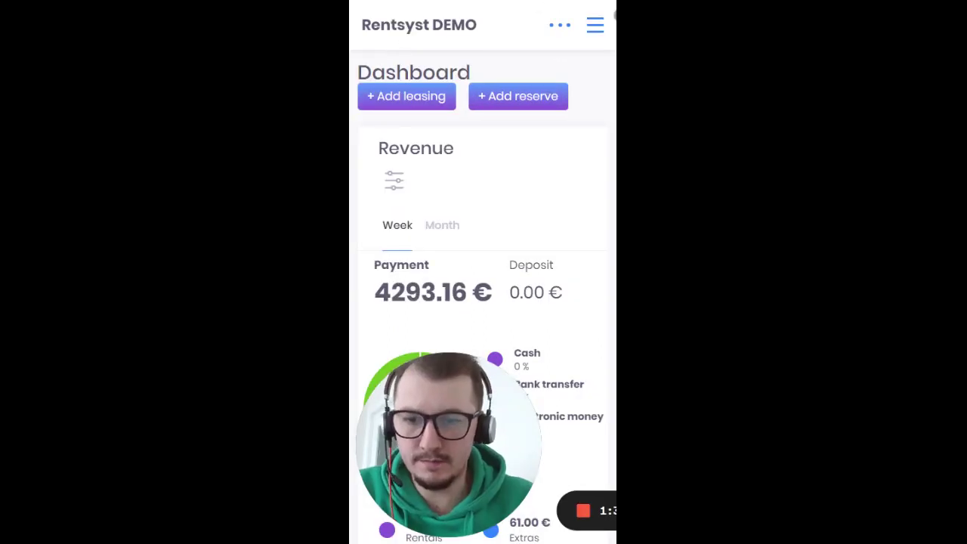
Step: Scroll through the phone-width dashboard and return to the top
scroll(534, 151, "down", 10)
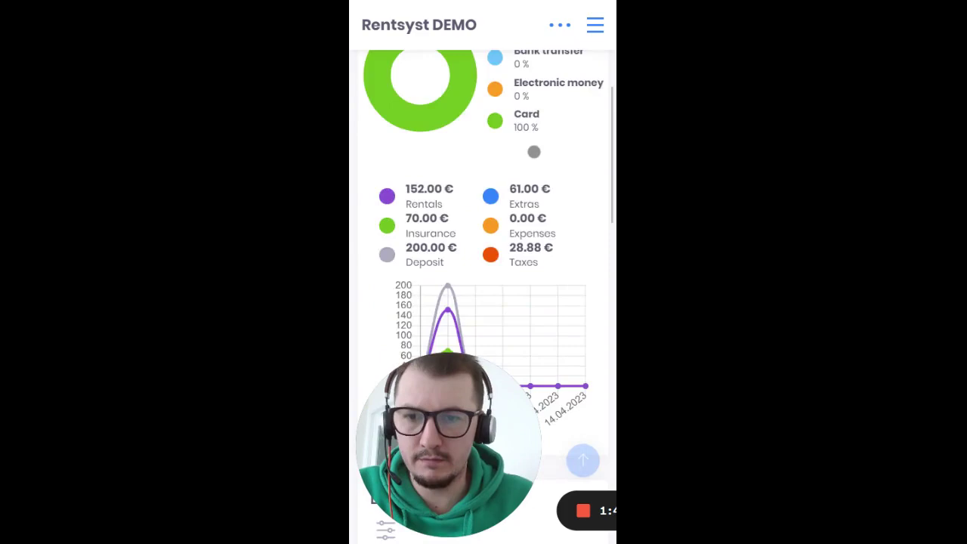
scroll(533, 151, "down", 10)
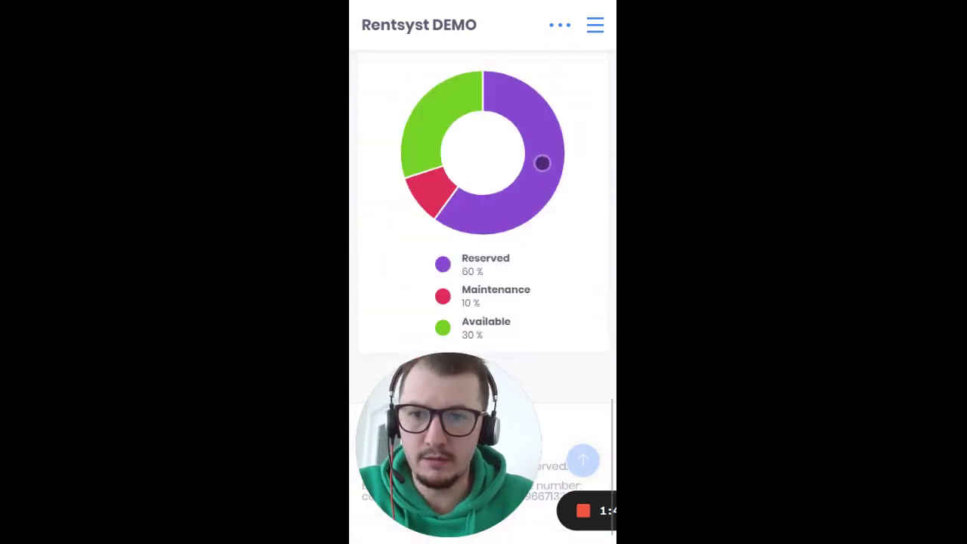
scroll(561, 272, "up", 20)
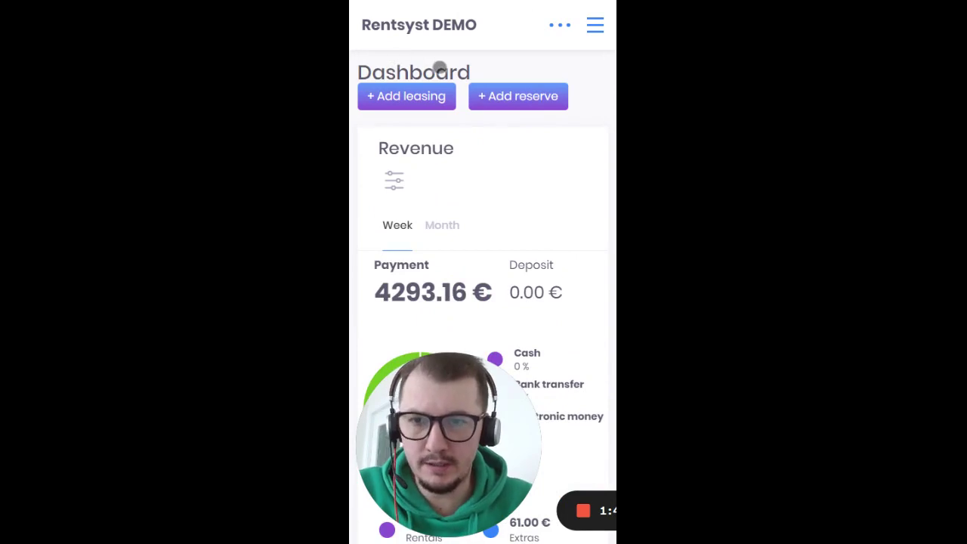
scroll(568, 340, "down", 5)
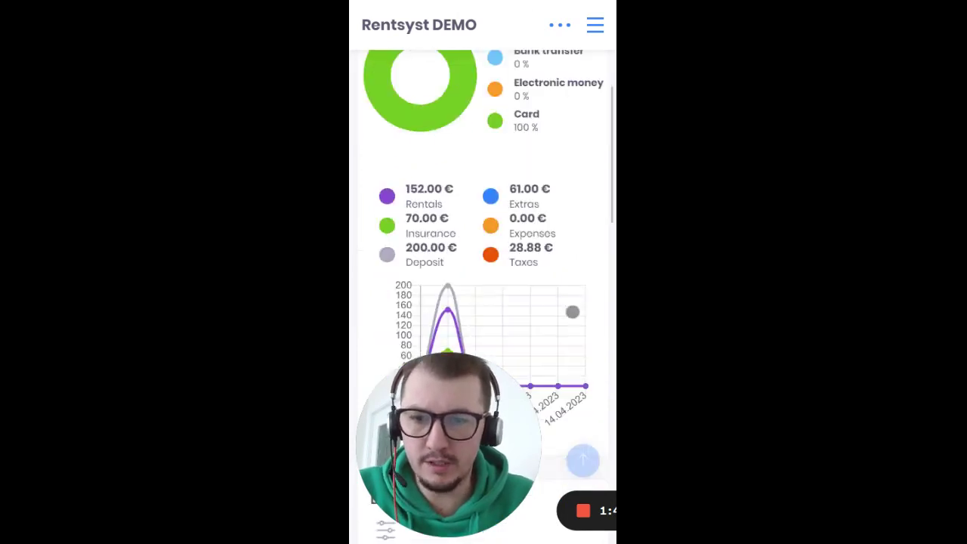
scroll(564, 272, "up", 3)
scroll(529, 136, "down", 8)
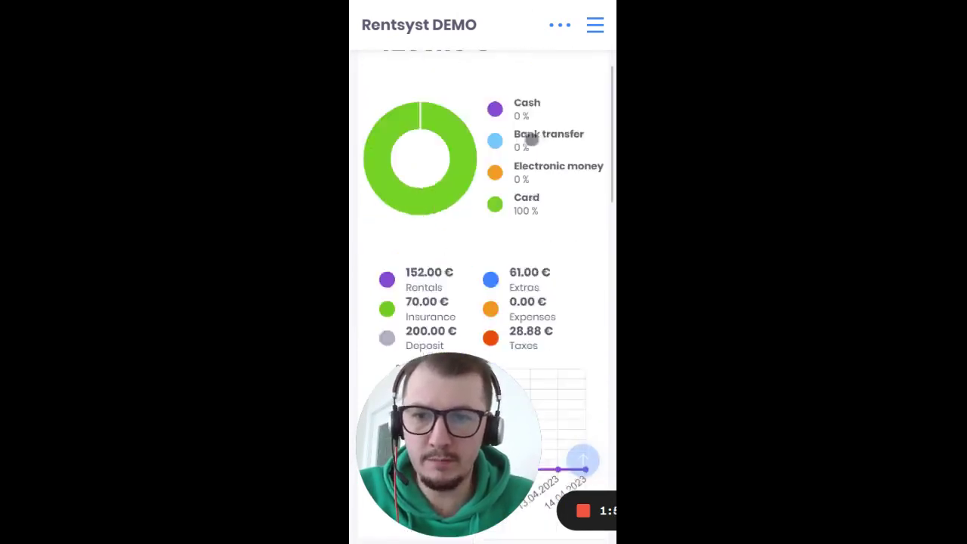
scroll(567, 200, "up", 10)
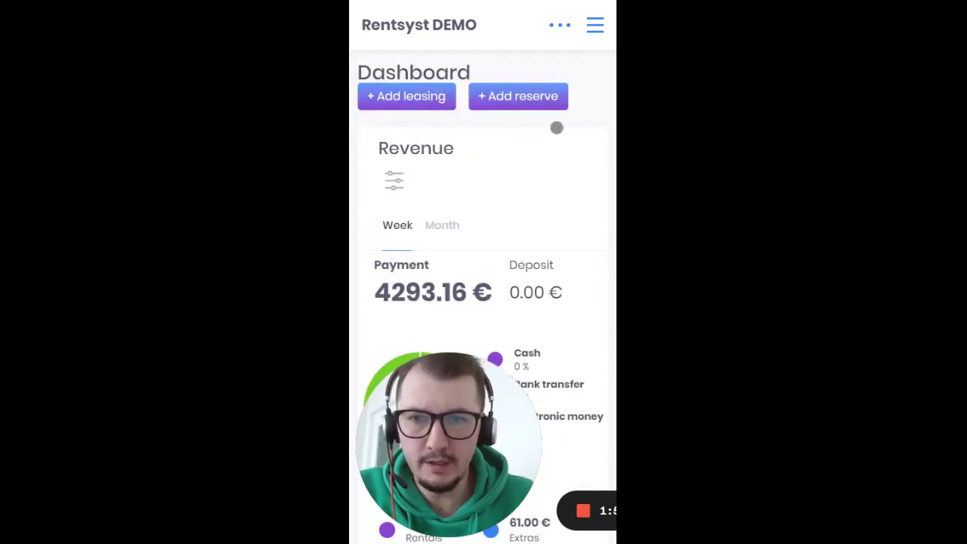
Step: Check the hamburger menu, then open System settings from the '...' header panel's gear
left_click(603, 24)
left_click(591, 30)
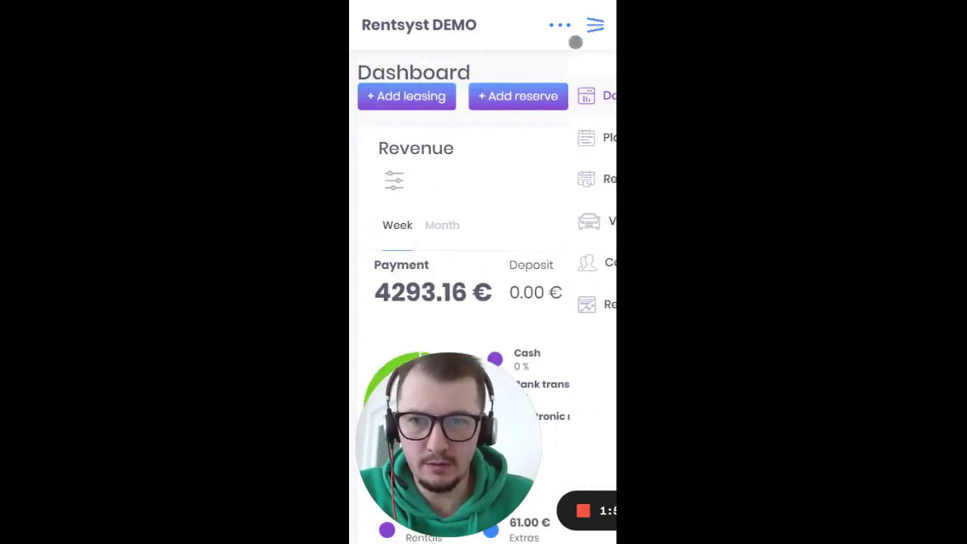
left_click(558, 28)
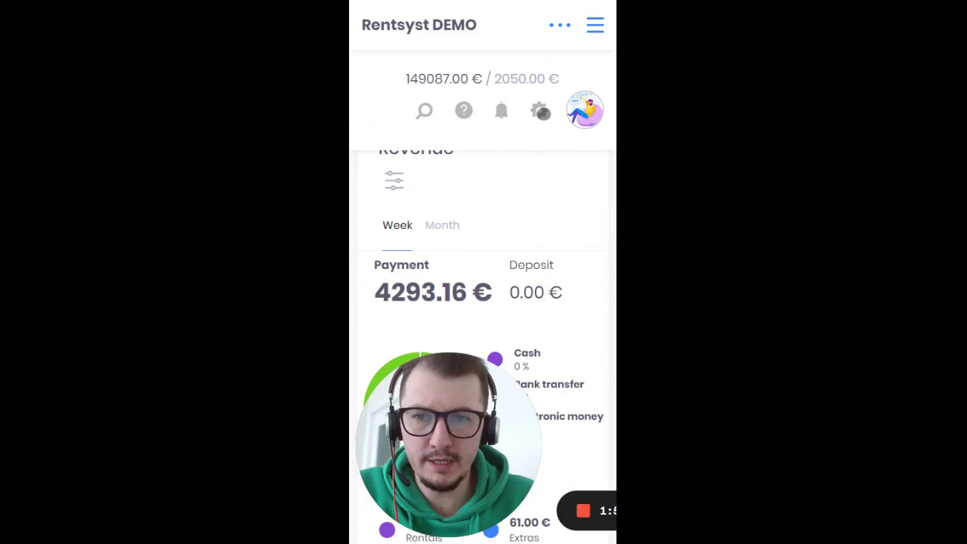
left_click(542, 112)
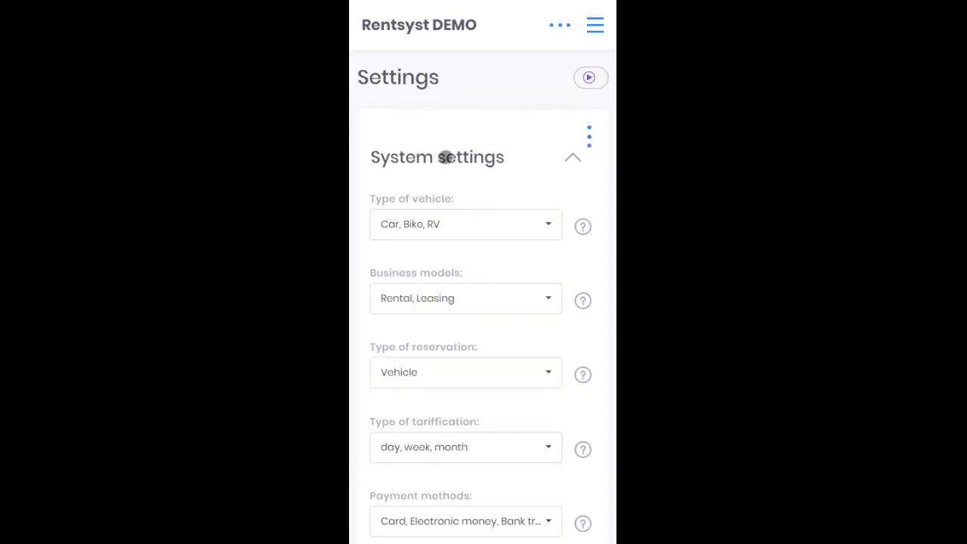
Step: Collapse System settings into the setup step list, System & Modules through Integrations & Agents
left_click(446, 157)
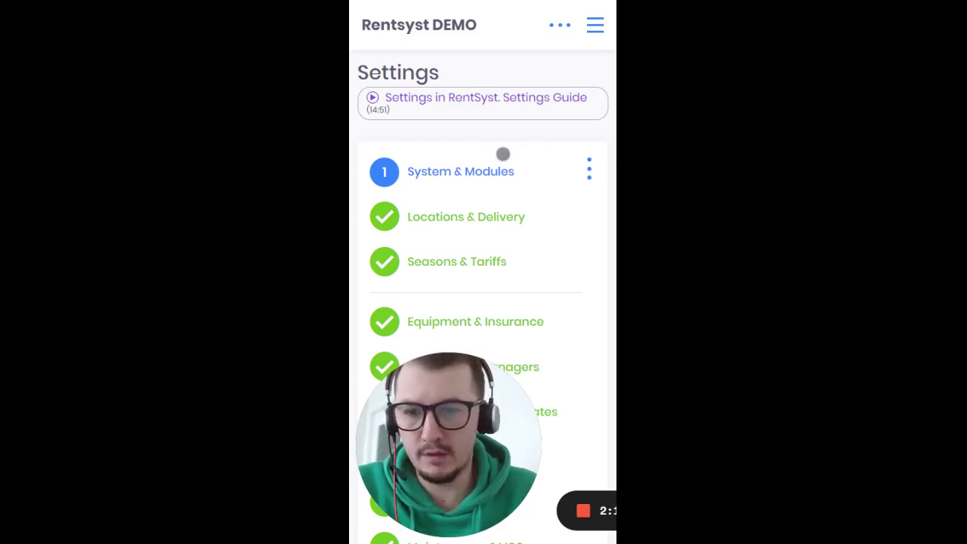
scroll(555, 182, "down", 5)
scroll(540, 204, "up", 5)
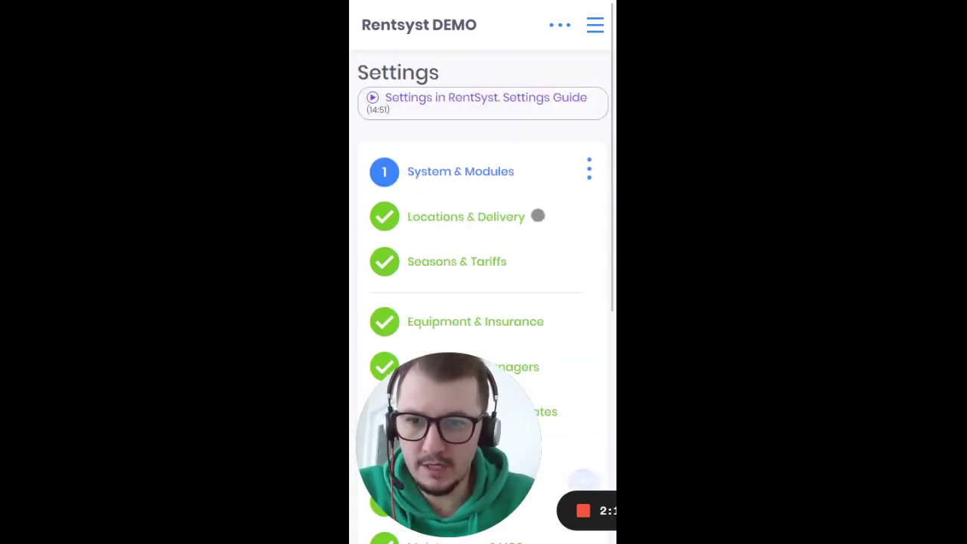
Step: Go to the Planner's Daily plan and look through its bookings
left_click(595, 25)
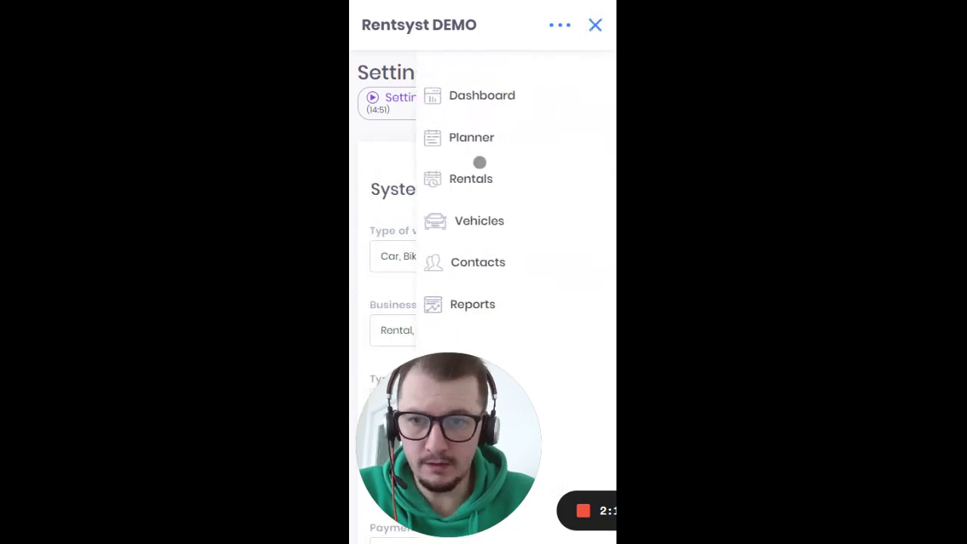
left_click(484, 137)
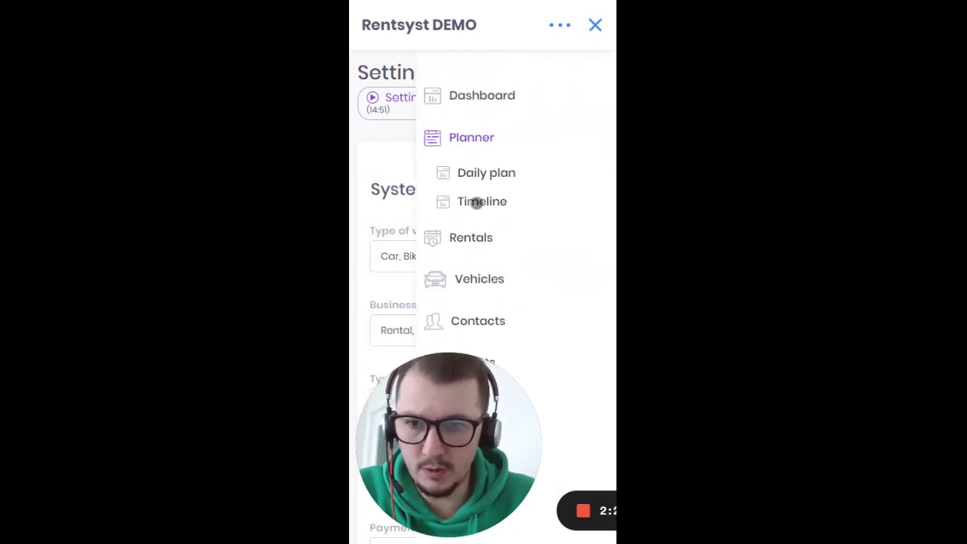
left_click(485, 173)
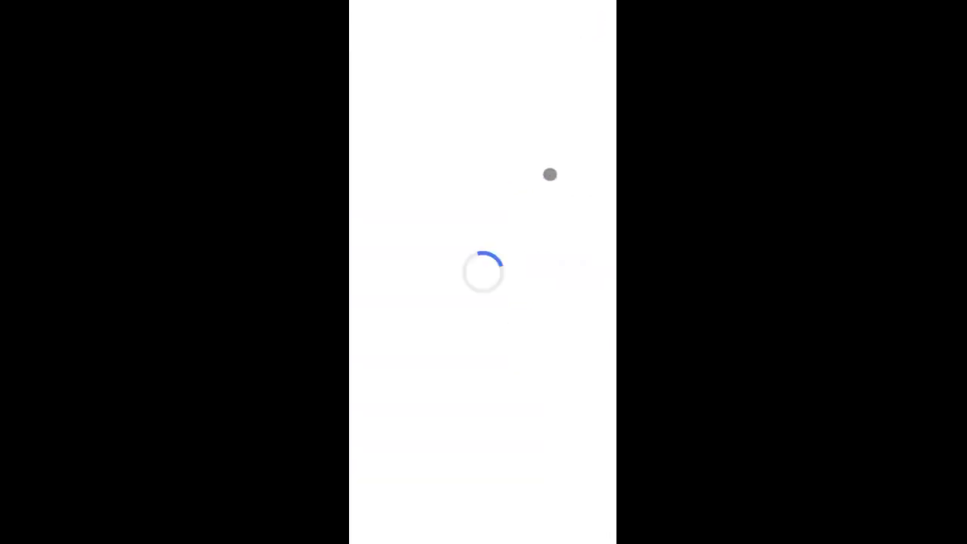
scroll(561, 173, "down", 1)
scroll(553, 164, "up", 1)
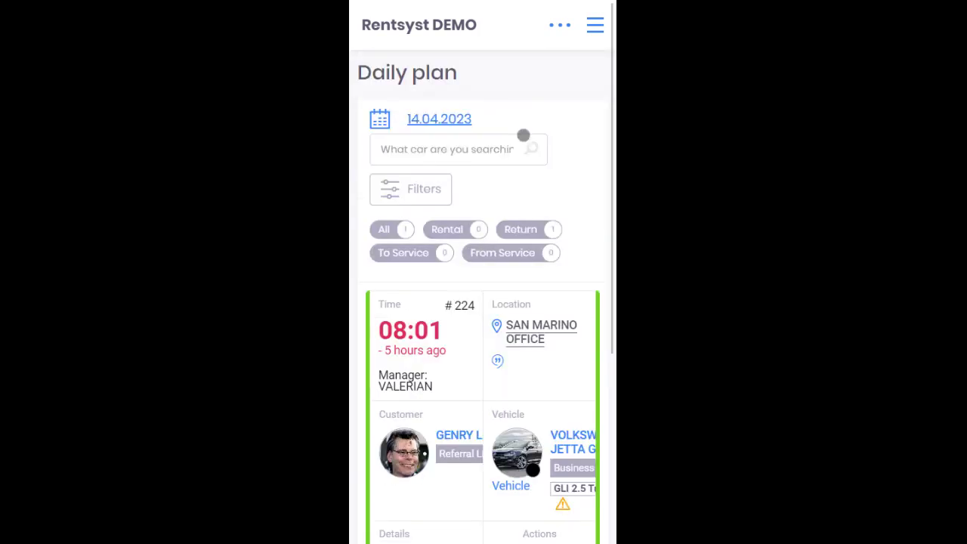
scroll(533, 181, "down", 1)
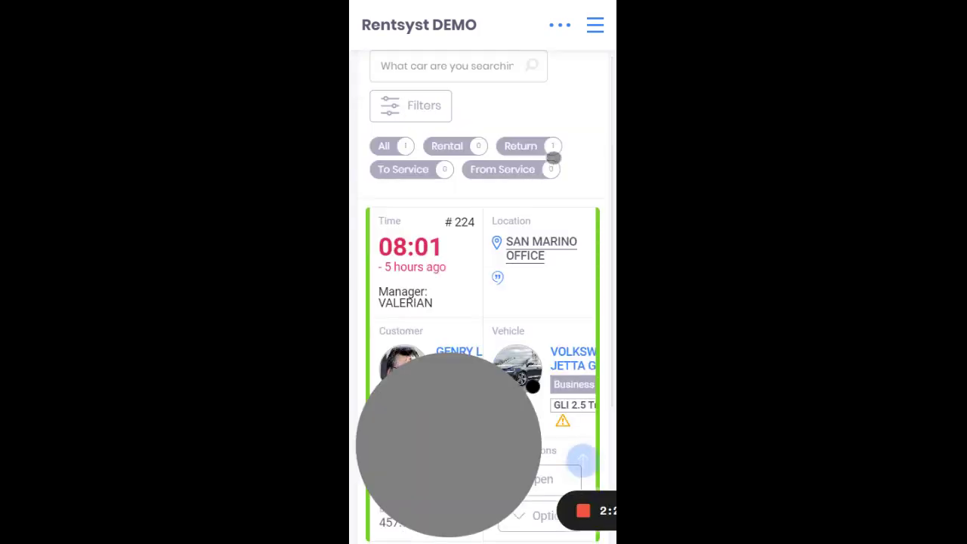
scroll(555, 156, "down", 2)
scroll(556, 227, "up", 1)
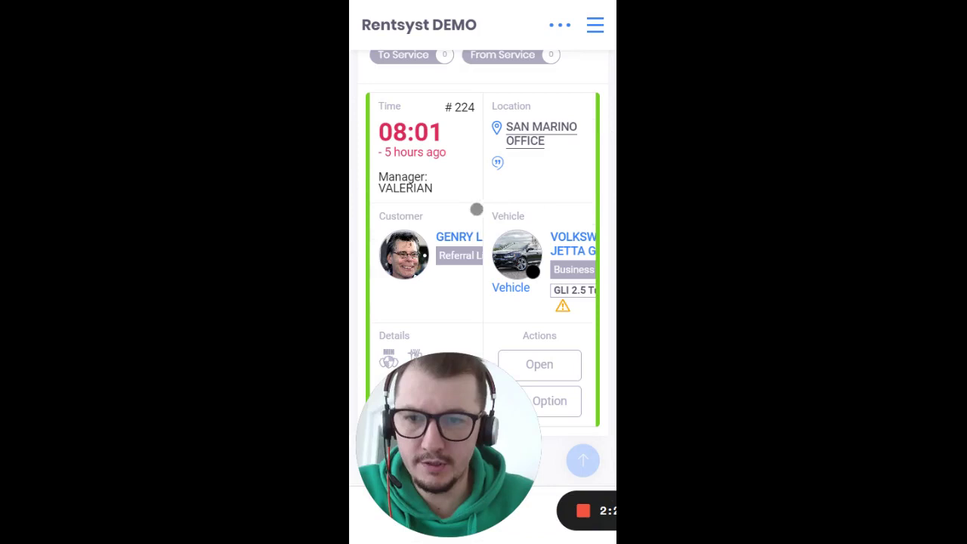
scroll(453, 197, "up", 3)
Step: Switch the Daily plan to 19.04.2023 and scroll to the Alfa Romeo Giulia booking card
left_click(438, 118)
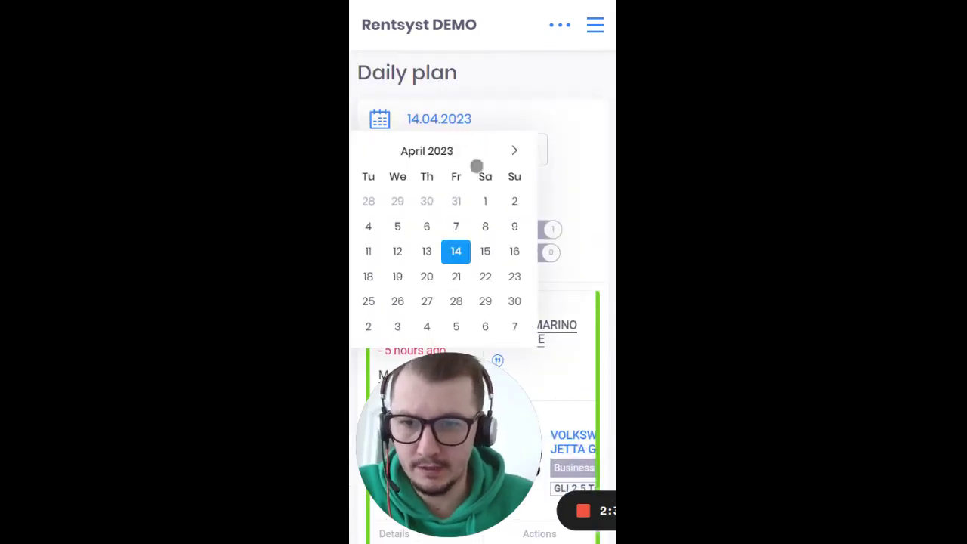
left_click(398, 276)
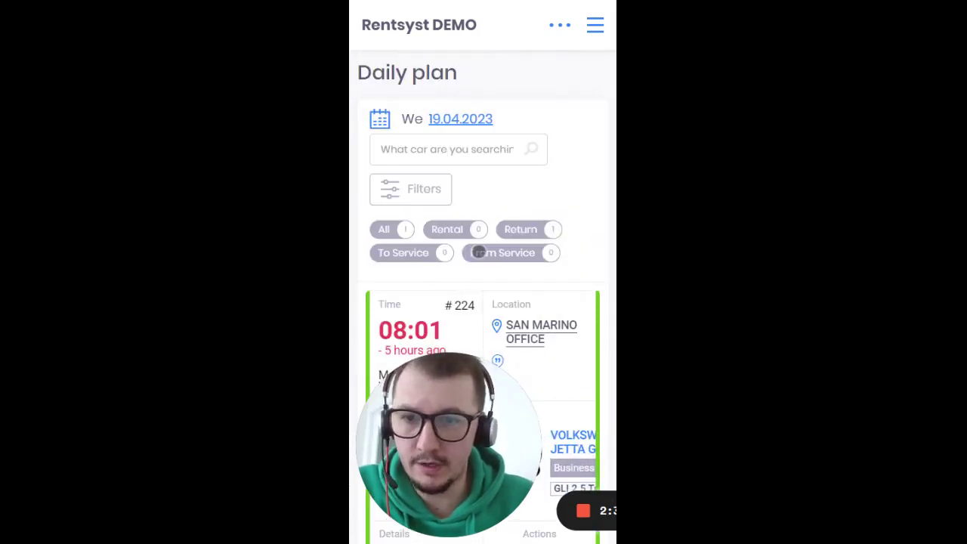
scroll(567, 165, "down", 10)
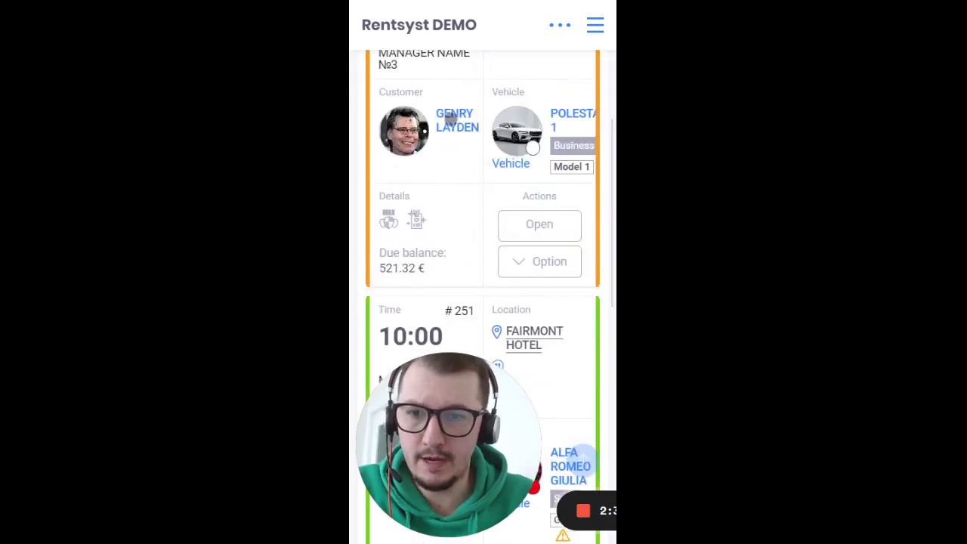
scroll(476, 149, "down", 4)
scroll(492, 210, "up", 2)
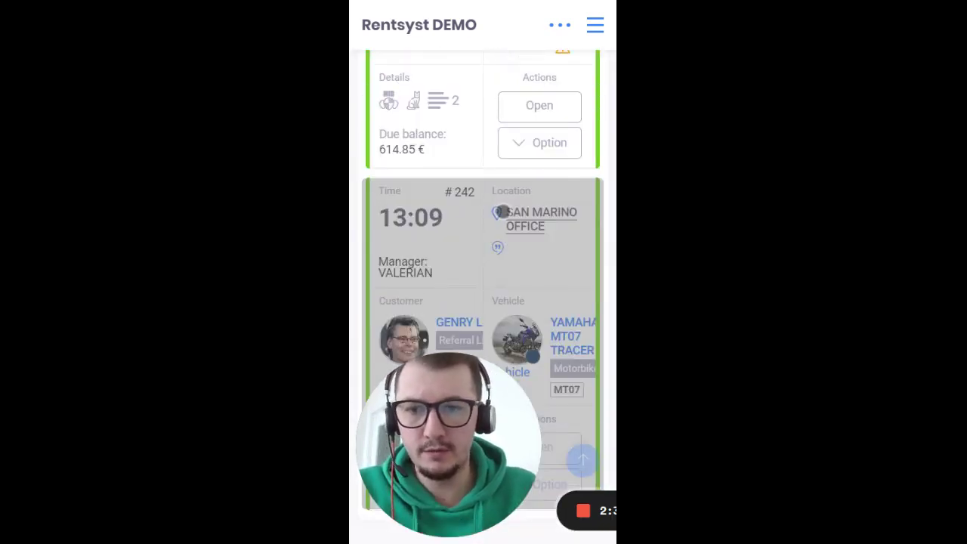
scroll(504, 212, "up", 2)
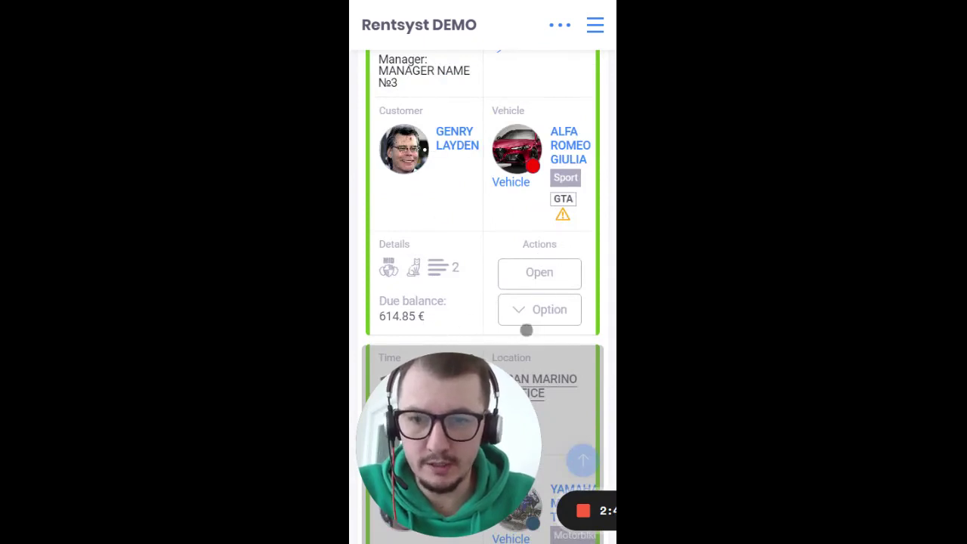
Step: Open reservation 251 for editing and review its 614.85 € 7-day rental summary
left_click(526, 274)
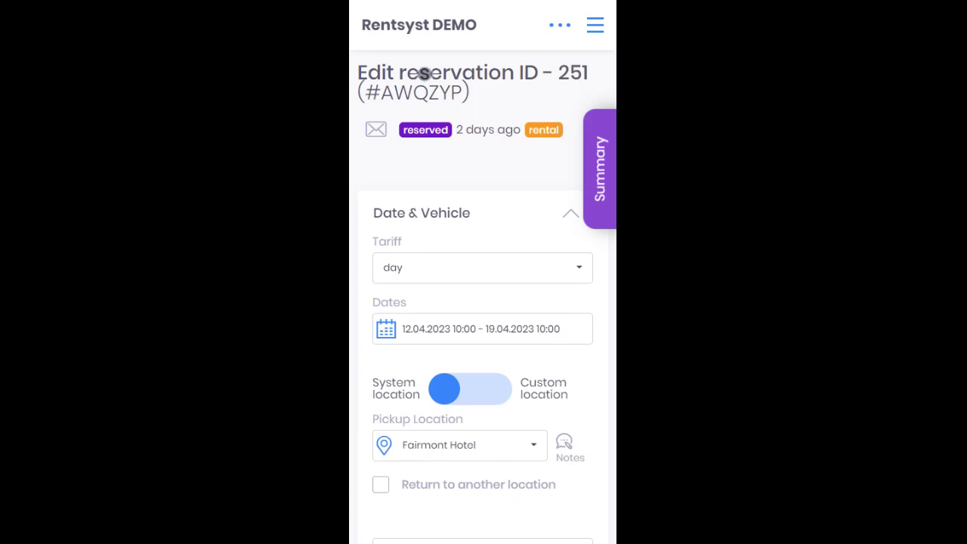
left_click(595, 181)
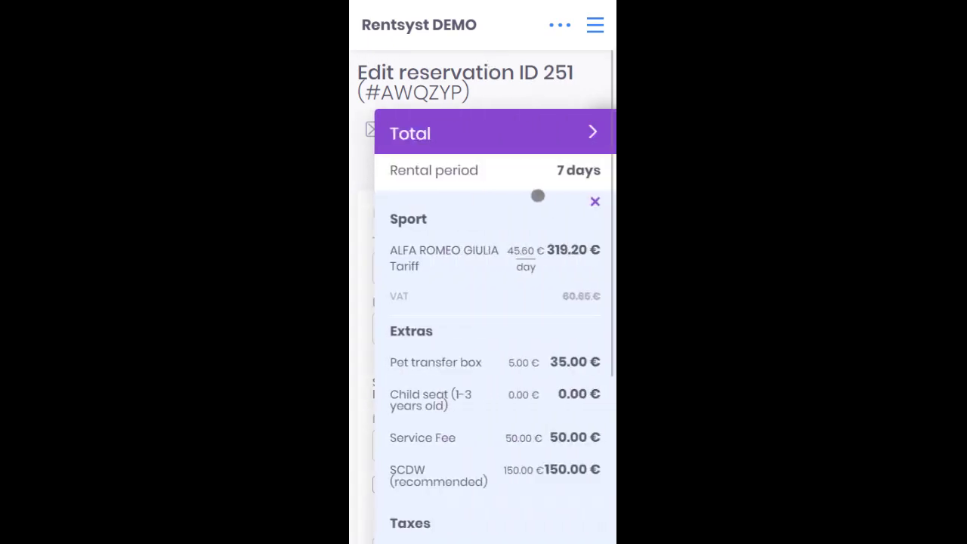
scroll(537, 196, "down", 3)
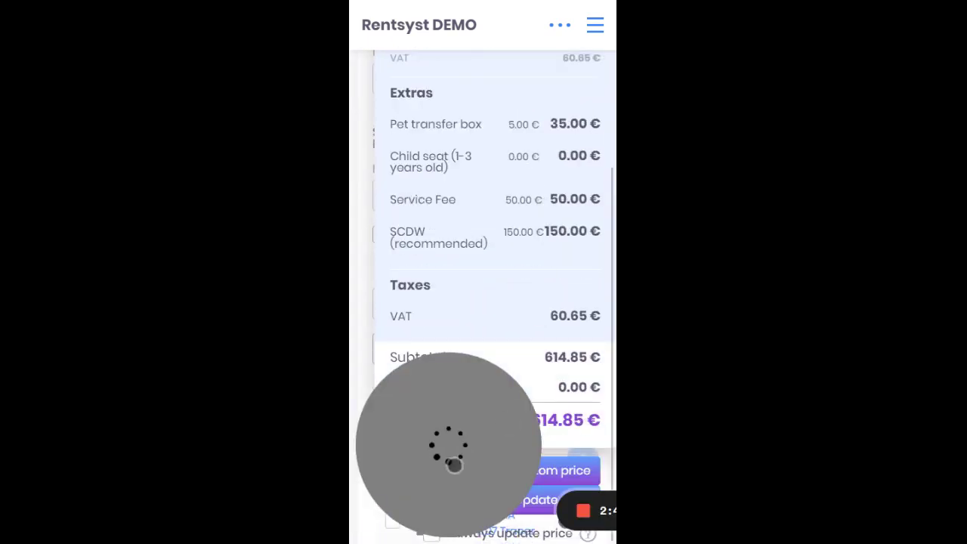
scroll(566, 249, "up", 3)
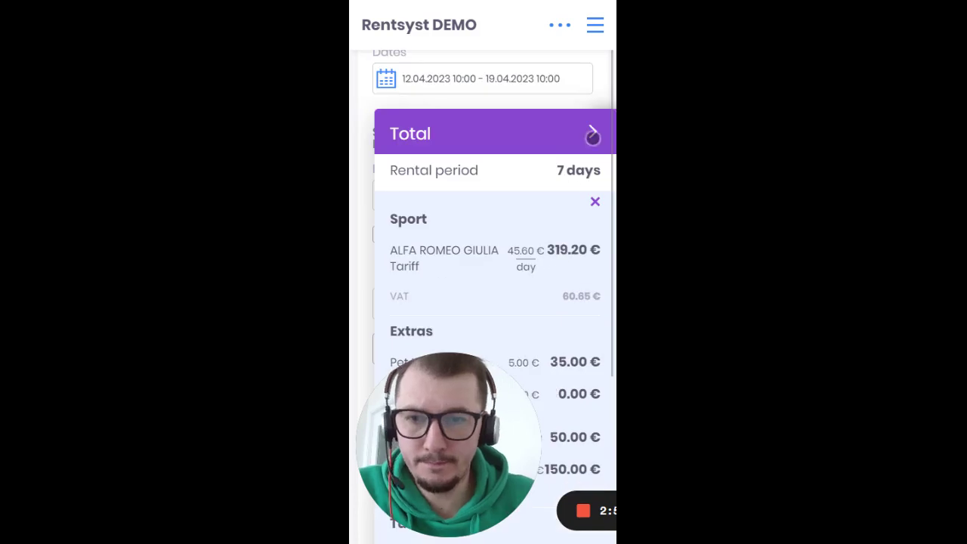
left_click(592, 136)
Step: Scroll down the edit form to the Check reservation button
scroll(552, 188, "down", 5)
scroll(557, 172, "right", 3)
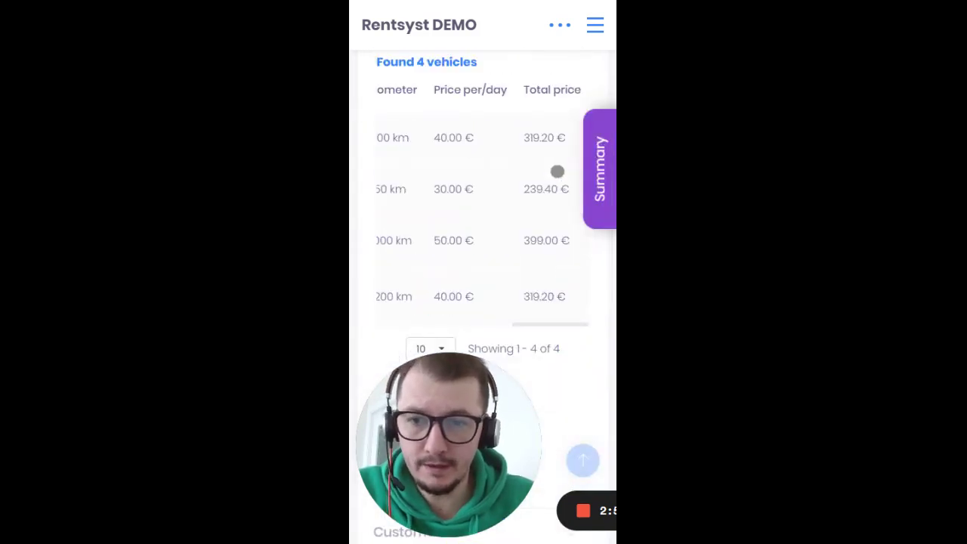
left_click_drag(482, 537, 482, 347)
scroll(516, 405, "down", 10)
scroll(518, 406, "up", 4)
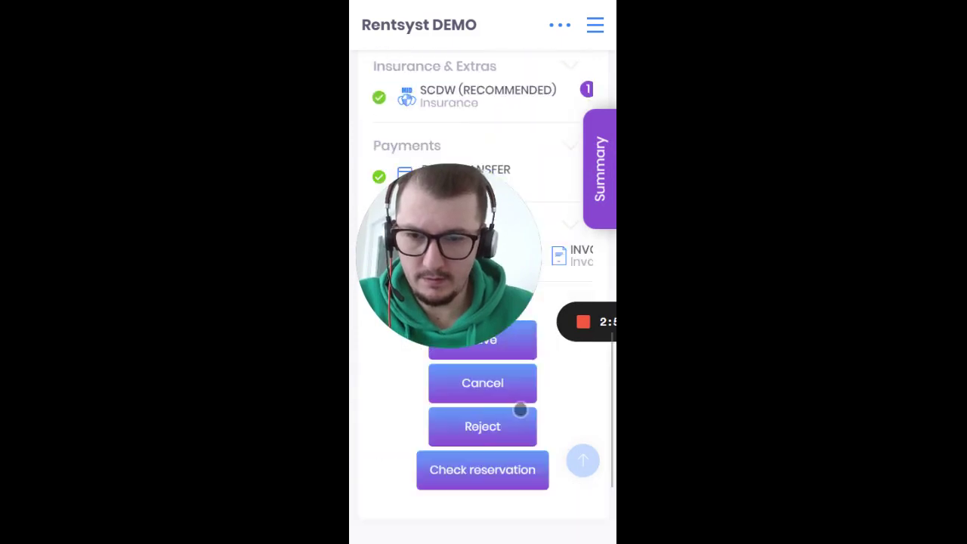
Step: Open the before-rental check for reservation 251 with the Alfa Romeo Giulia and SCDW insurance
left_click(505, 472)
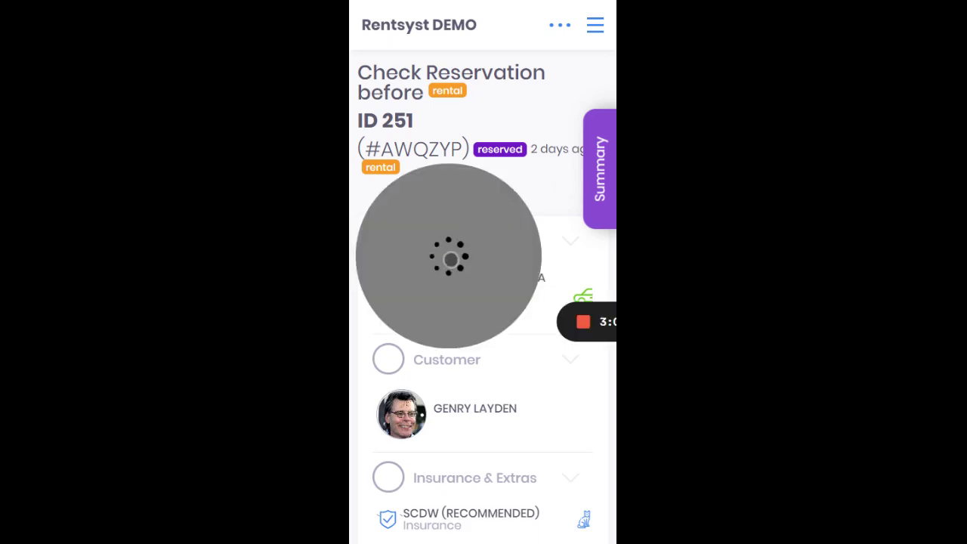
left_click_drag(450, 259, 433, 442)
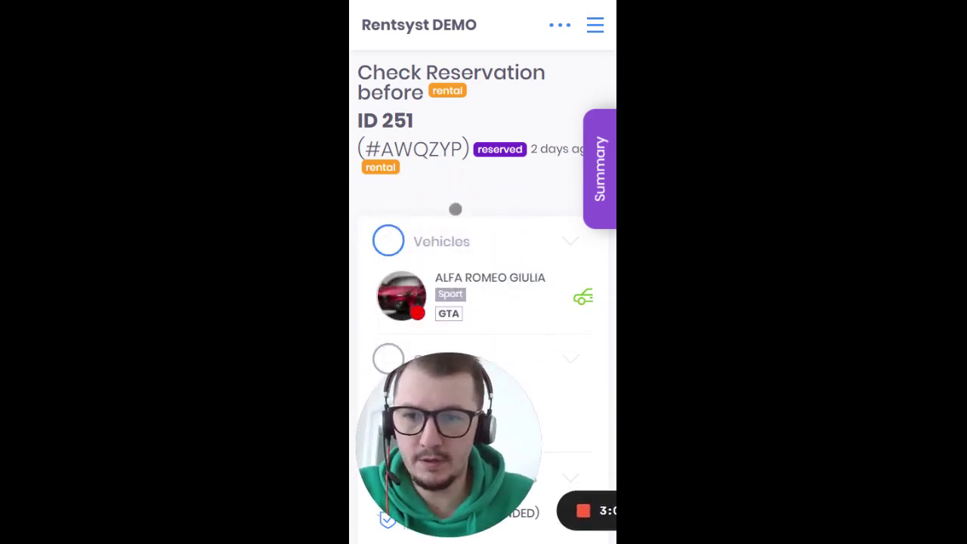
scroll(454, 209, "down", 2)
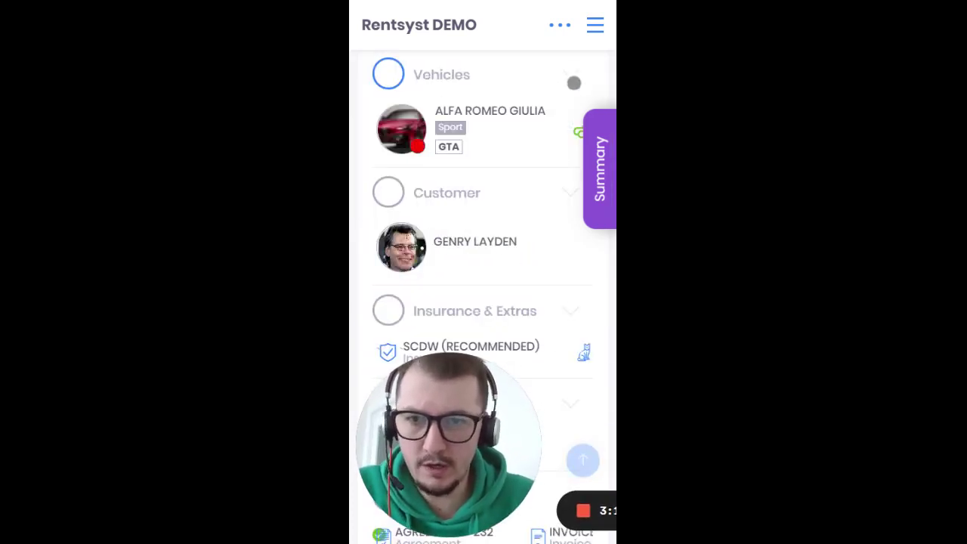
Step: Expand the Vehicles section and review Fuel Policy, Odometer, ratings and the damage diagram
left_click(574, 83)
scroll(511, 119, "down", 1)
scroll(516, 129, "up", 1)
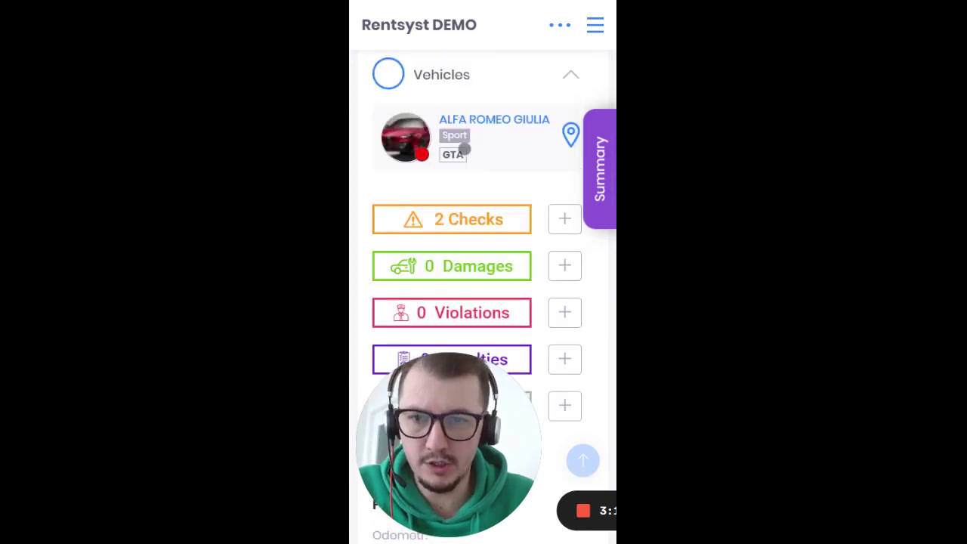
scroll(491, 174, "down", 1)
scroll(496, 167, "down", 5)
scroll(500, 168, "down", 3)
scroll(453, 151, "up", 3)
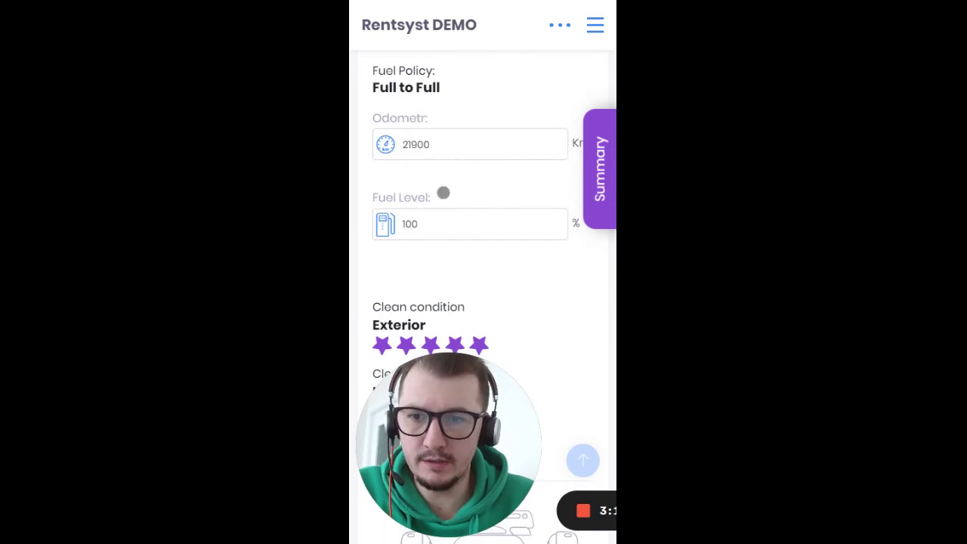
scroll(460, 199, "down", 2)
scroll(477, 161, "down", 4)
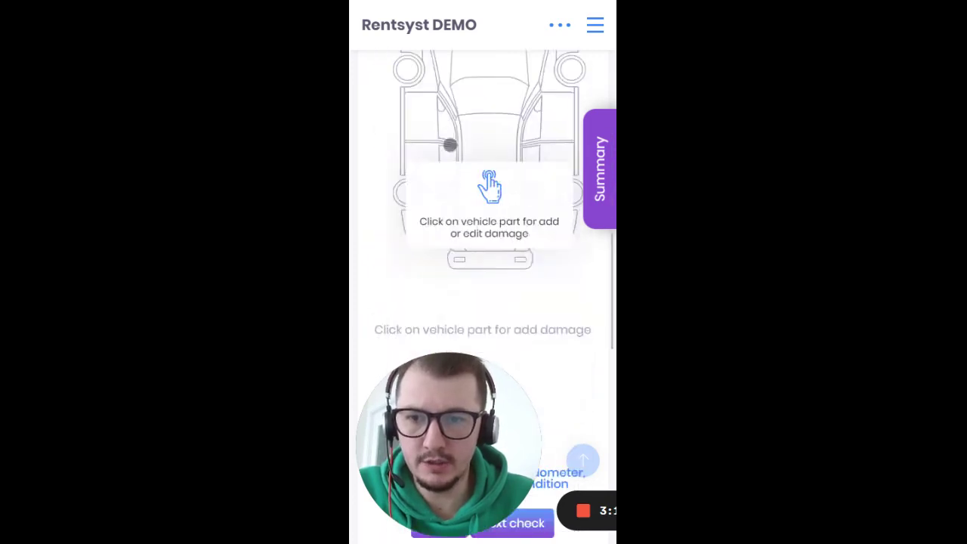
scroll(537, 276, "down", 3)
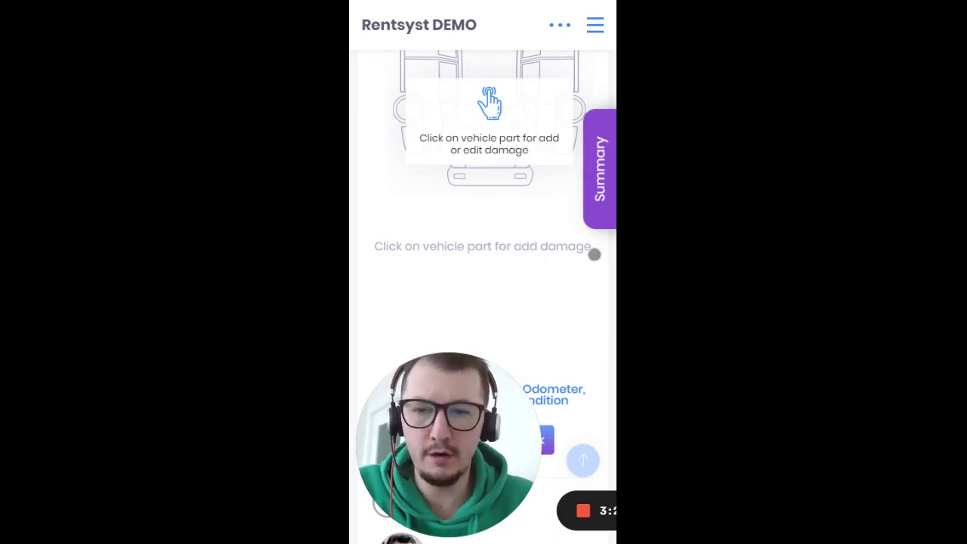
scroll(555, 257, "up", 15)
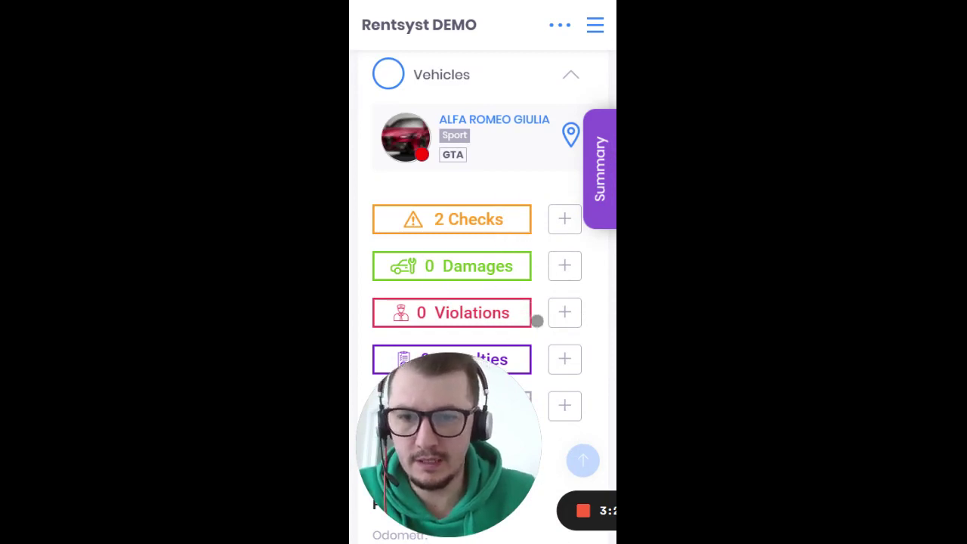
scroll(536, 320, "down", 1)
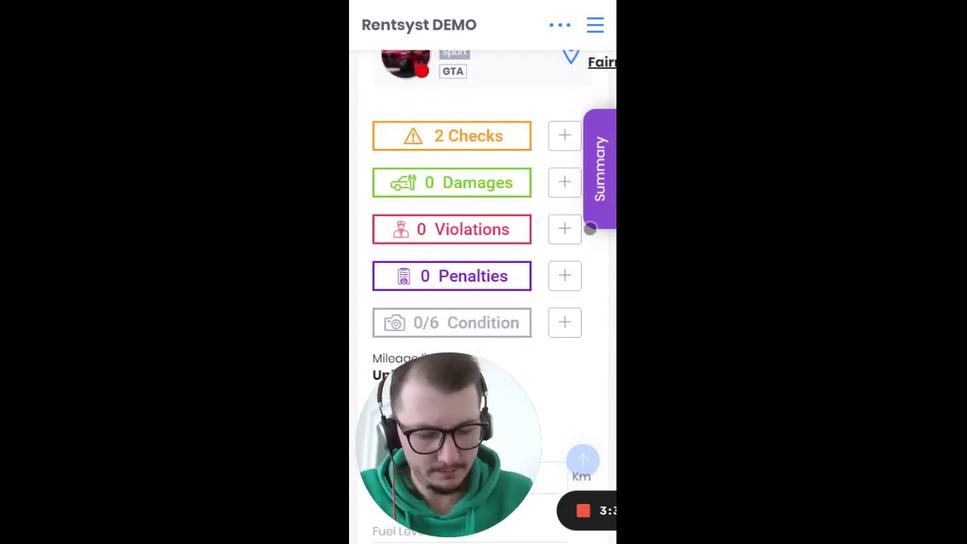
scroll(527, 100, "up", 3)
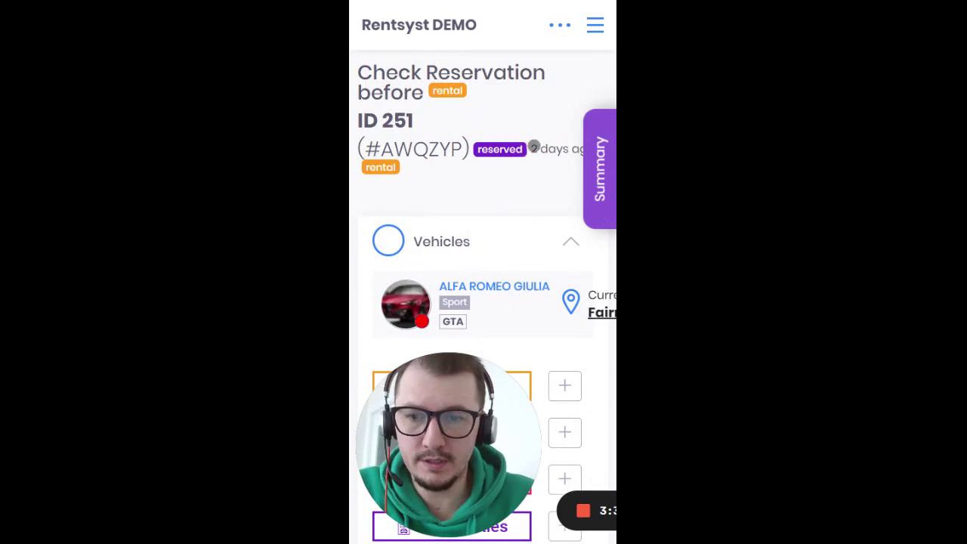
Step: Open the fleet vehicle list under Vehicles > Park
left_click(596, 26)
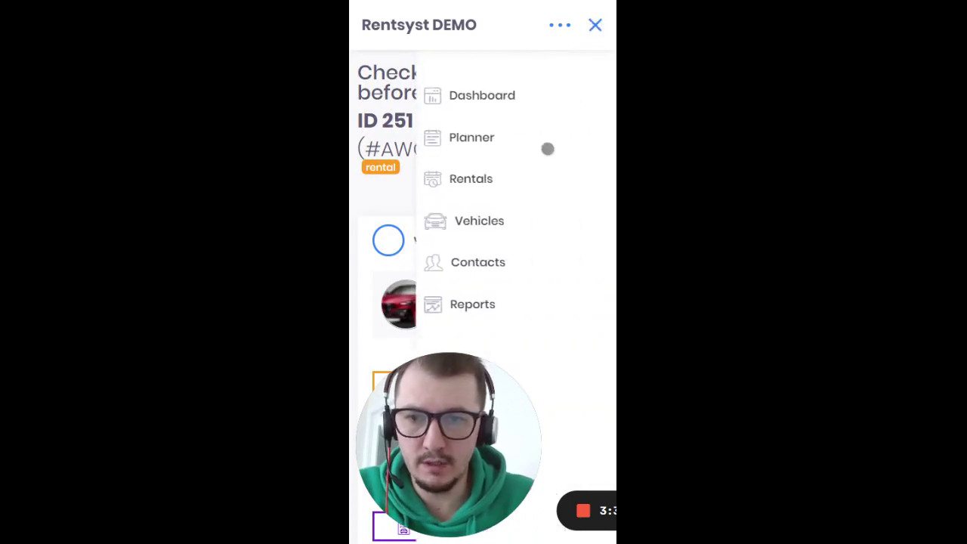
left_click(476, 221)
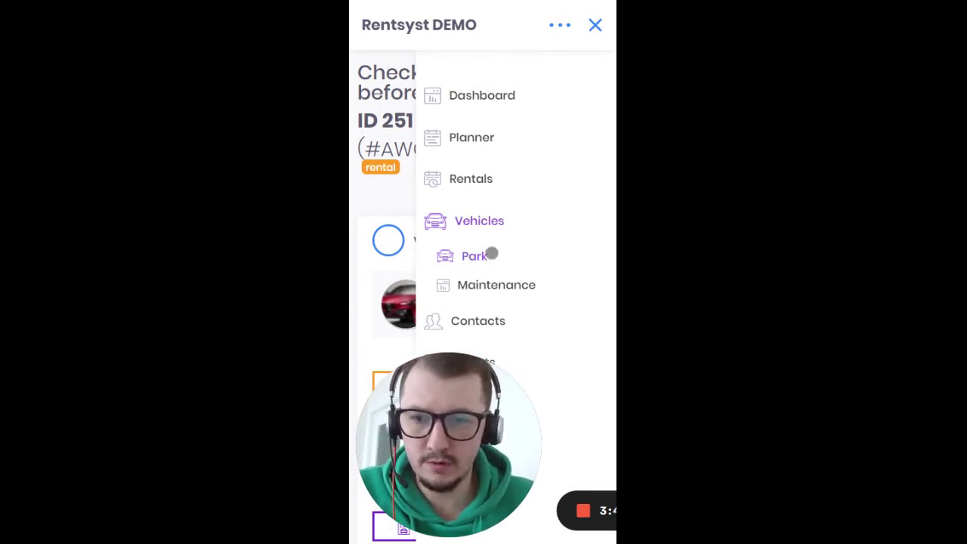
left_click(492, 254)
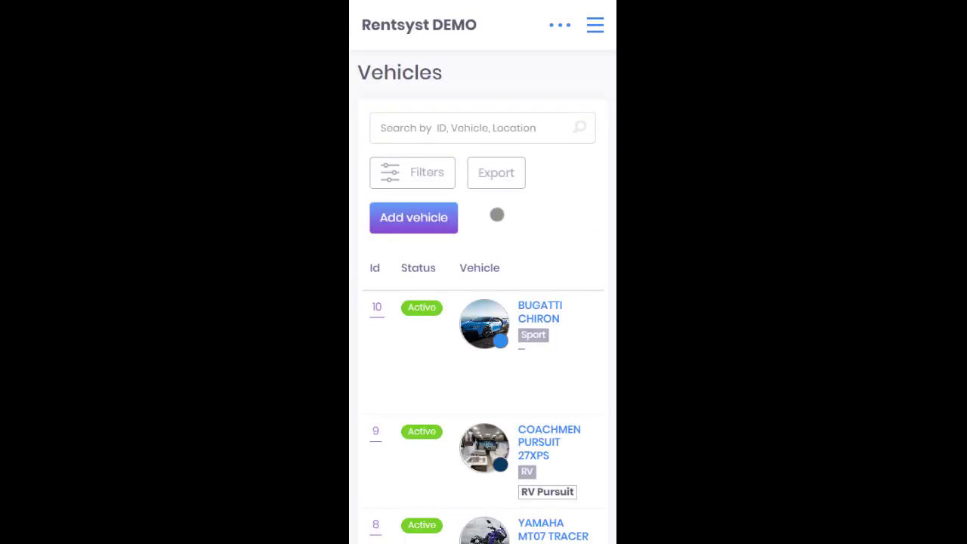
Step: Scroll across the vehicles table columns to find the POLESTAR entry
scroll(527, 270, "down", 1)
scroll(557, 287, "right", 1)
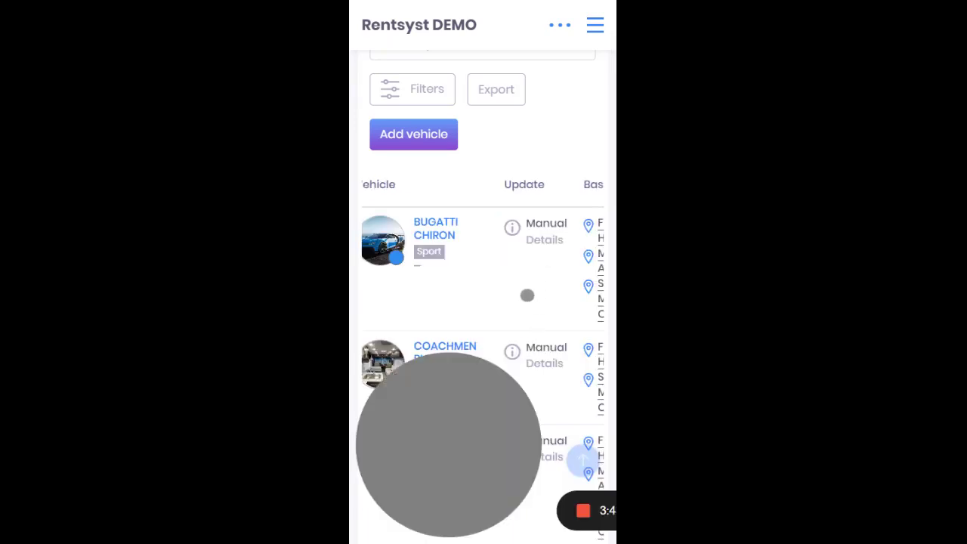
scroll(527, 295, "left", 1)
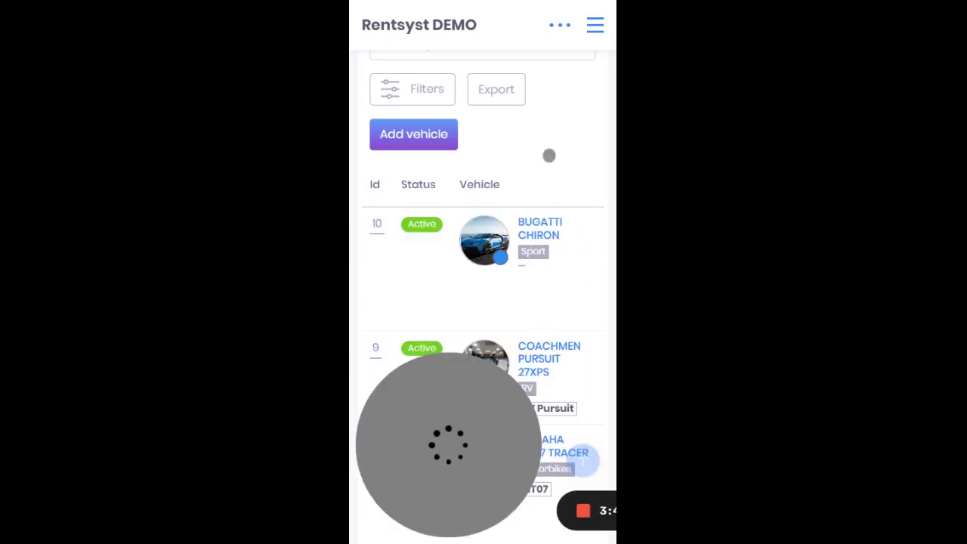
scroll(569, 170, "right", 1)
scroll(607, 237, "left", 1)
scroll(551, 254, "right", 2)
scroll(547, 261, "left", 2)
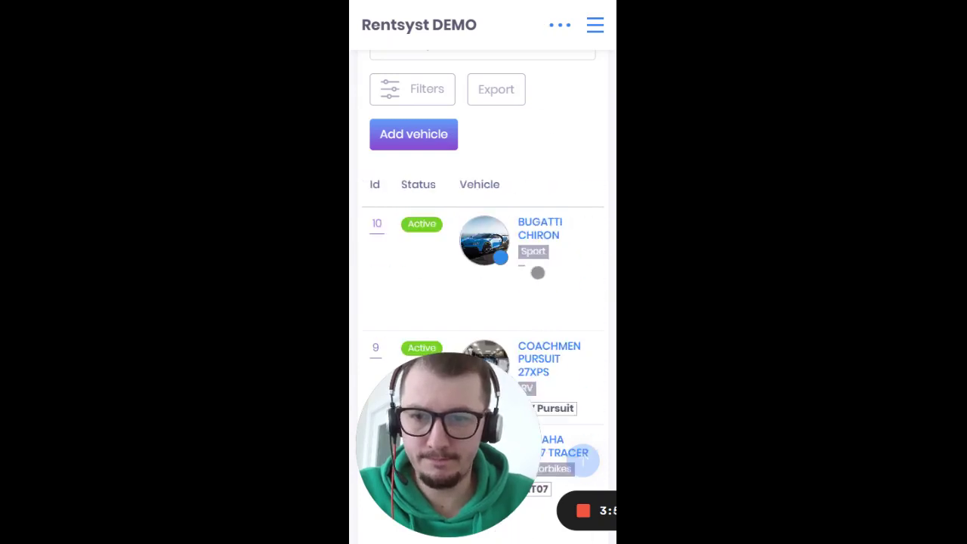
scroll(579, 81, "down", 3)
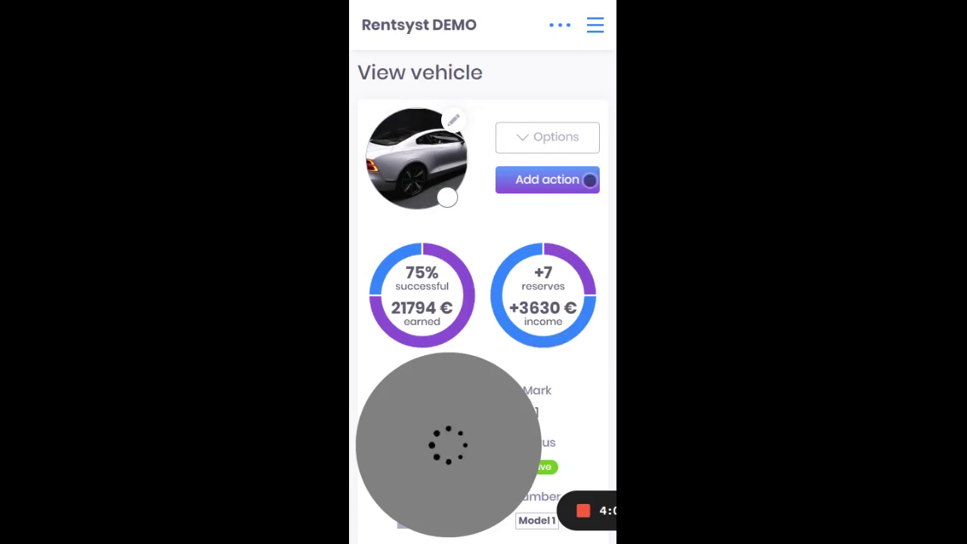
scroll(556, 206, "down", 1)
scroll(556, 203, "down", 6)
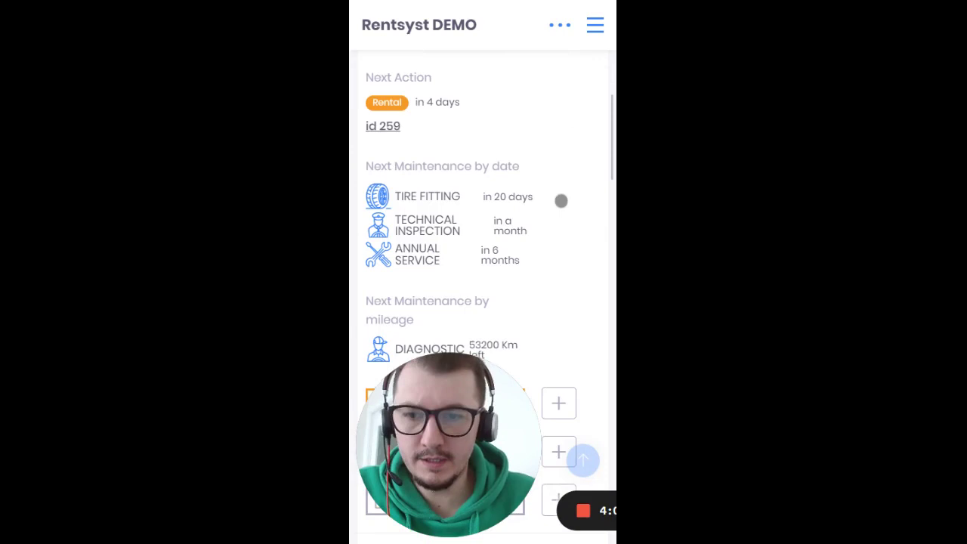